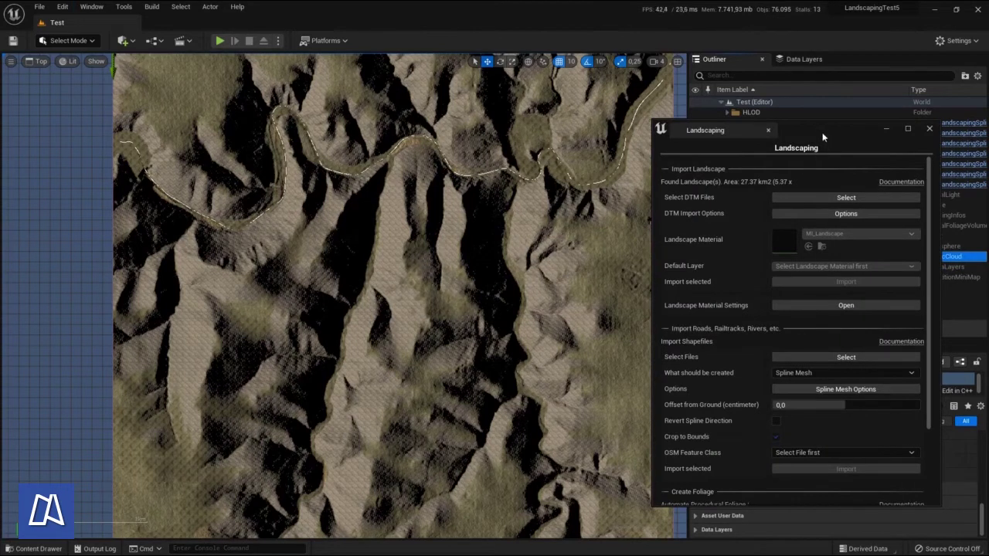
Load gis_osm_landuse_a_free_1.shp and gis_osm_water_a_free_1.shp into the Landscape Material and Weightmaps settings
drag(822, 132, 677, 120)
click(729, 293)
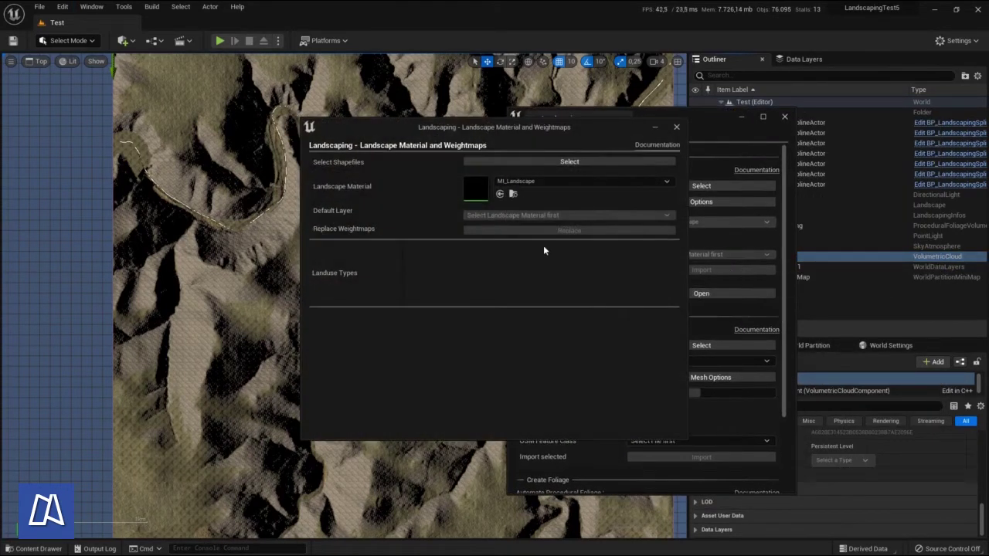
click(574, 163)
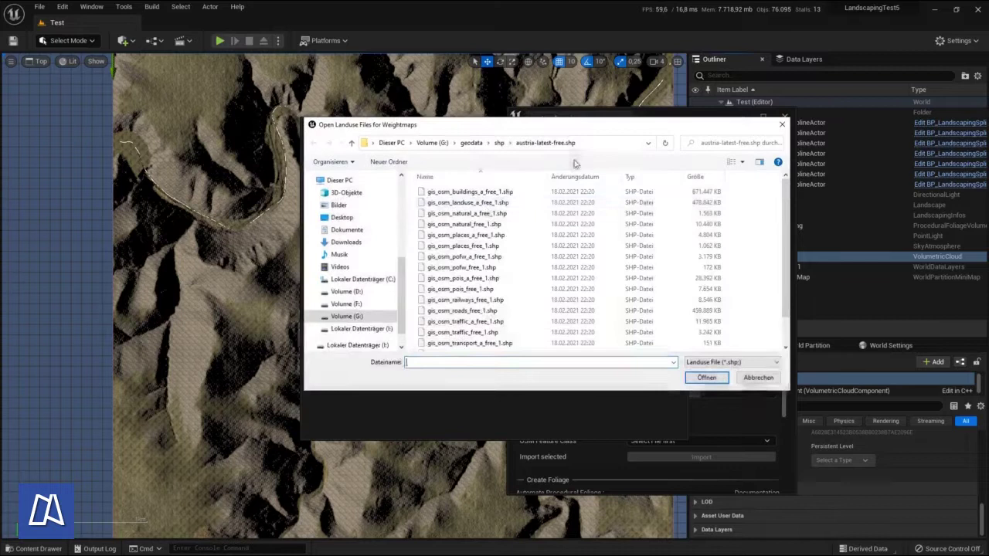
click(494, 204)
scroll(524, 286, down, 5)
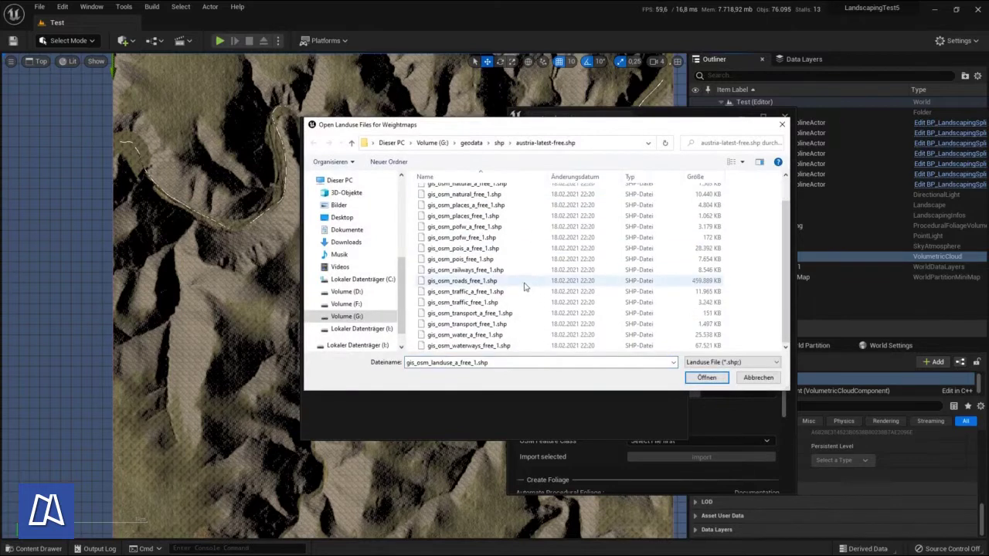
ctrl+click(477, 336)
scroll(473, 309, up, 2)
scroll(472, 309, down, 2)
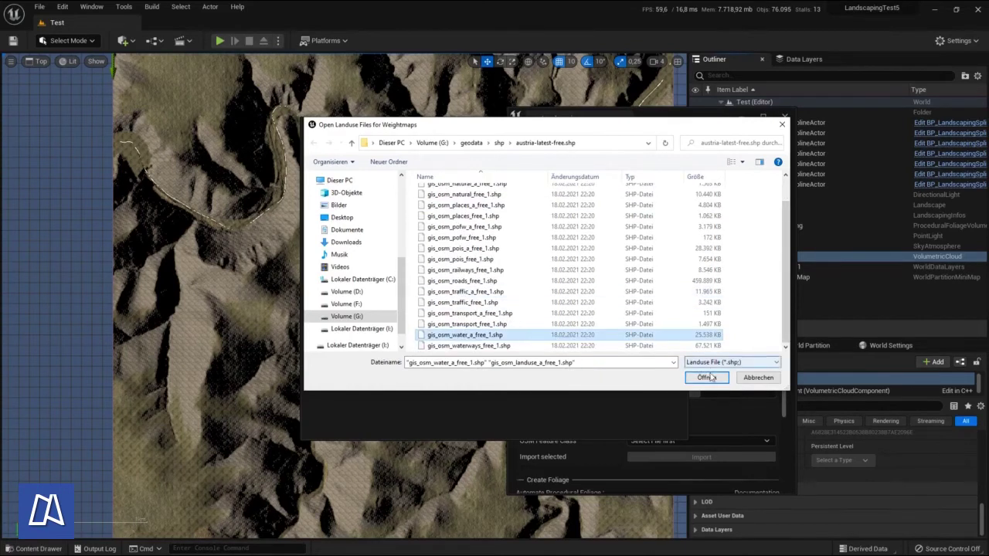
click(707, 377)
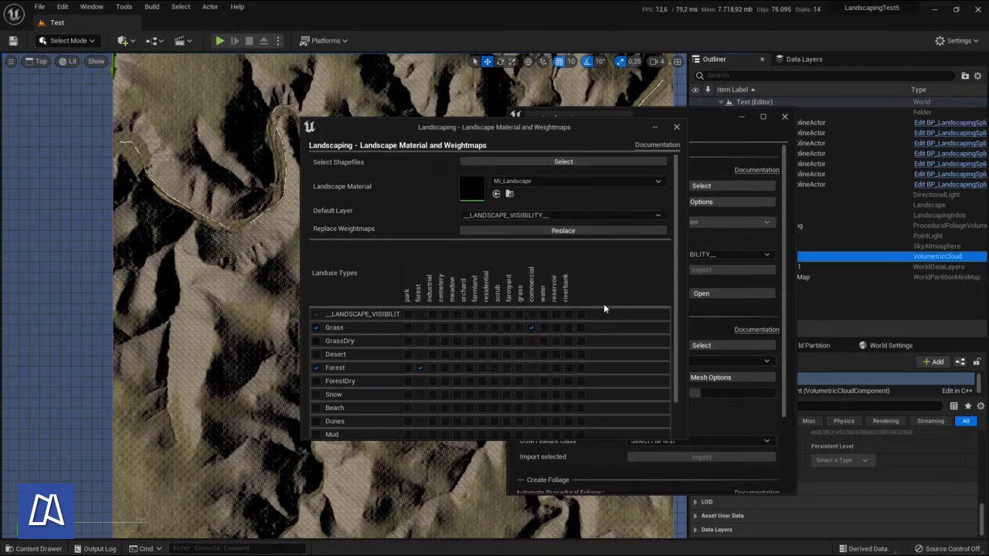
click(676, 127)
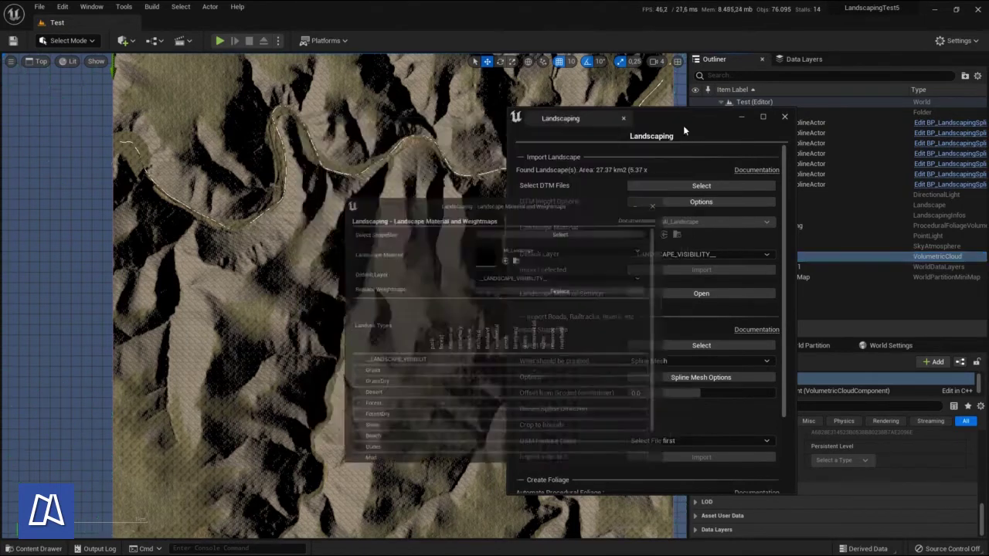
click(784, 117)
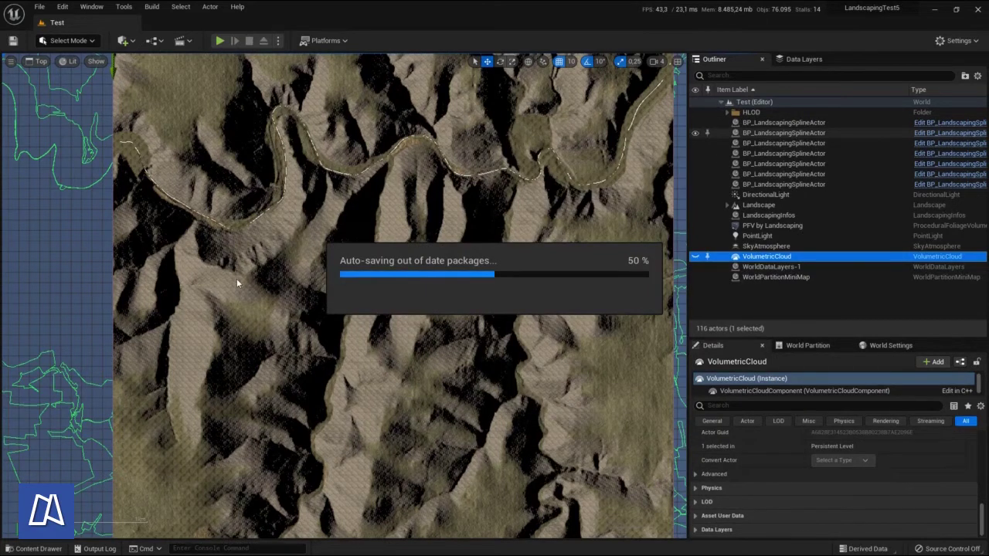
scroll(130, 247, down, 4)
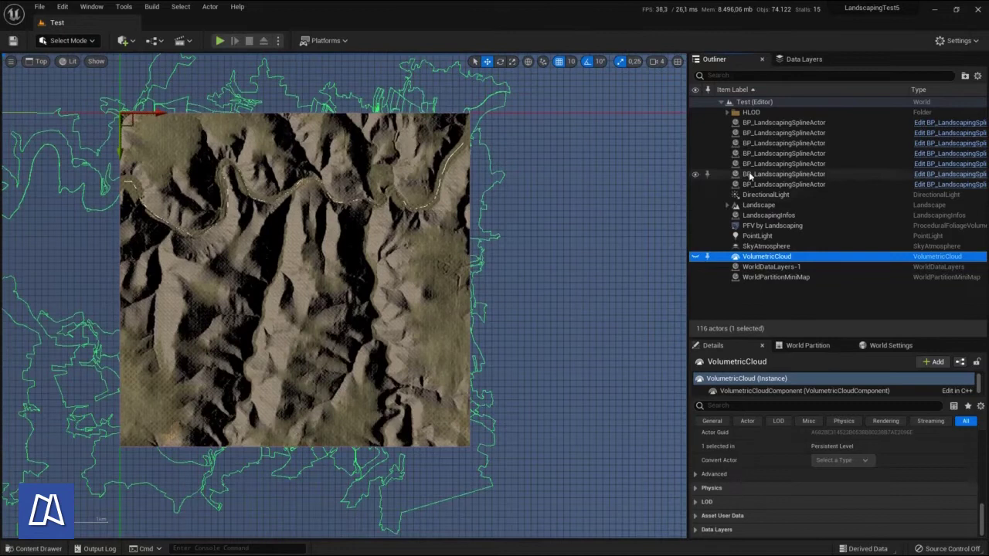
click(694, 205)
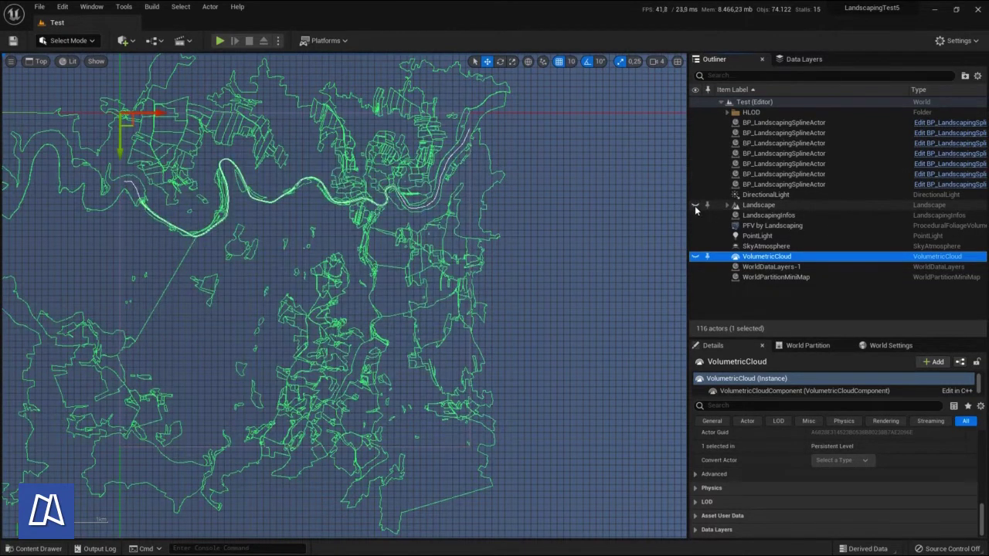
click(694, 206)
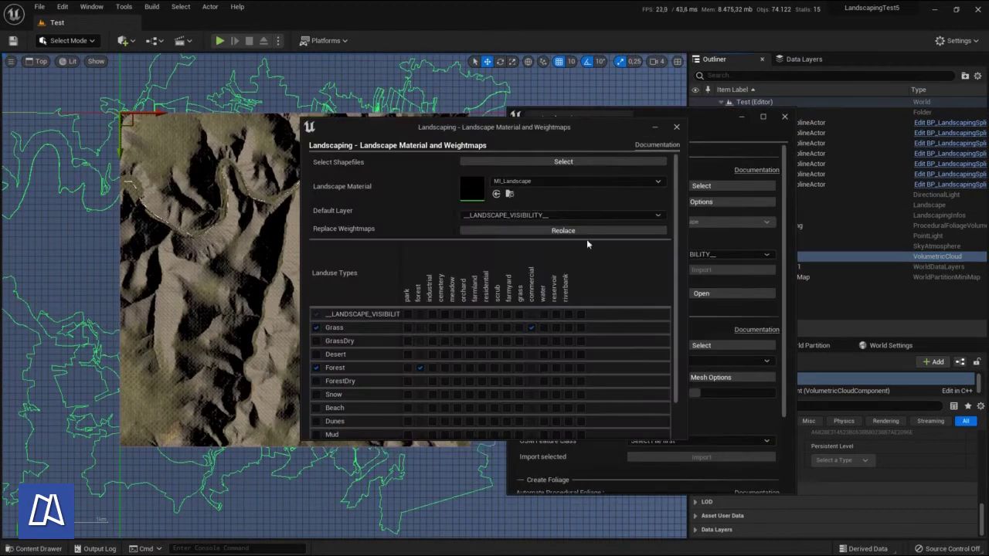
Make Forest the default layer and map water, reservoir and riverbank landuse to Mud
click(544, 217)
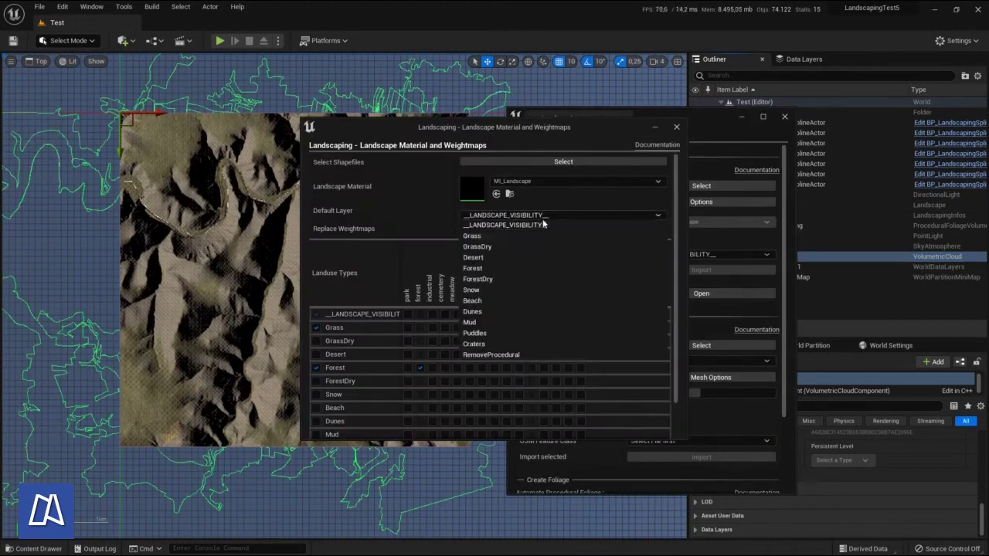
click(504, 269)
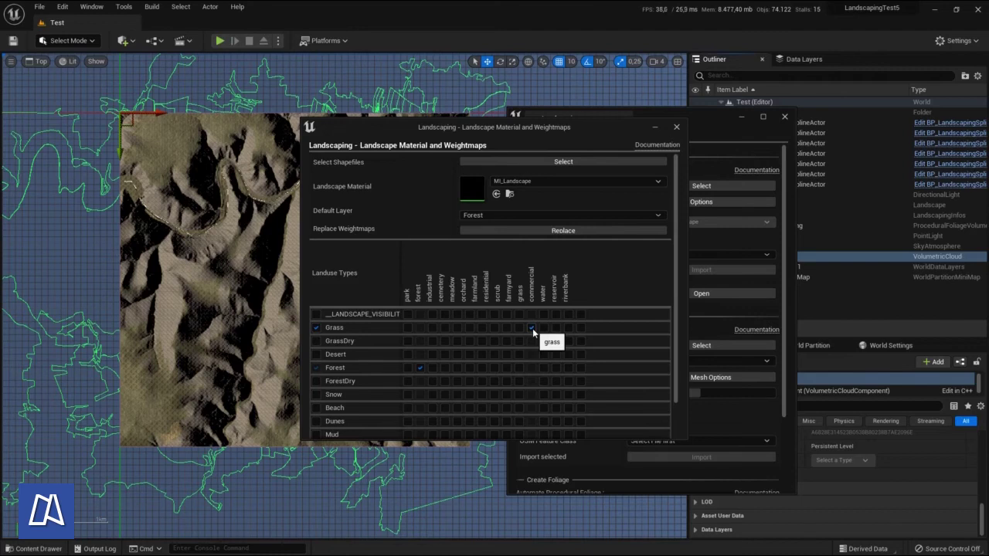
click(556, 436)
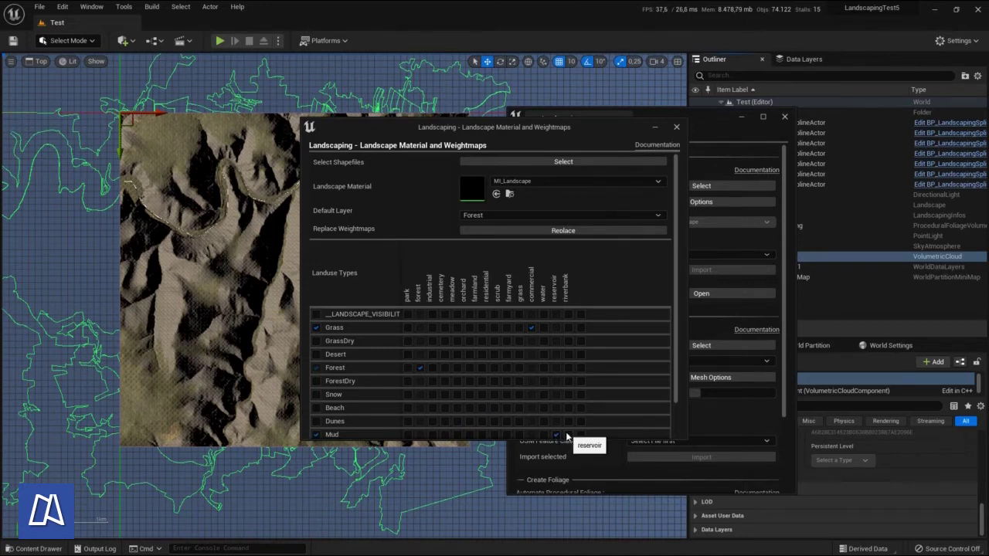
click(568, 436)
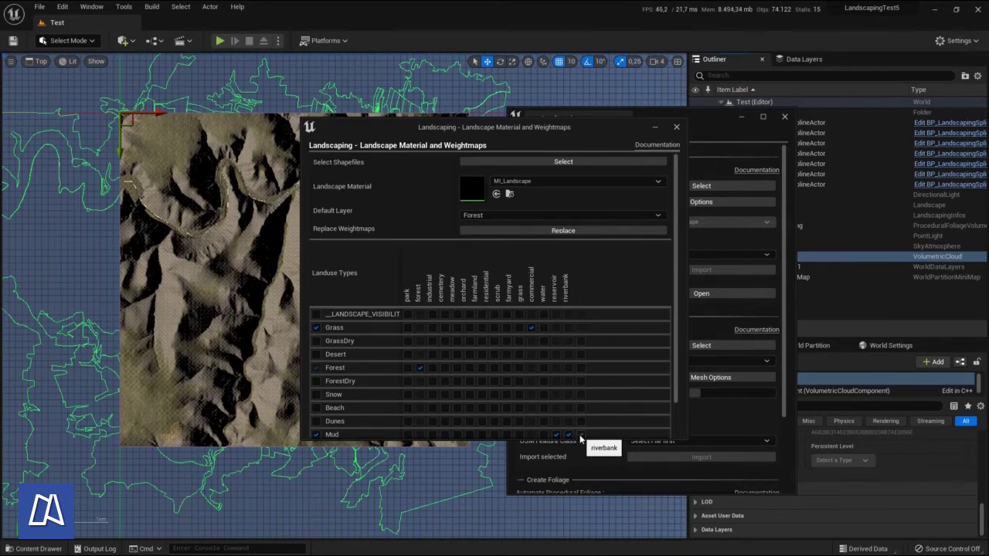
click(580, 436)
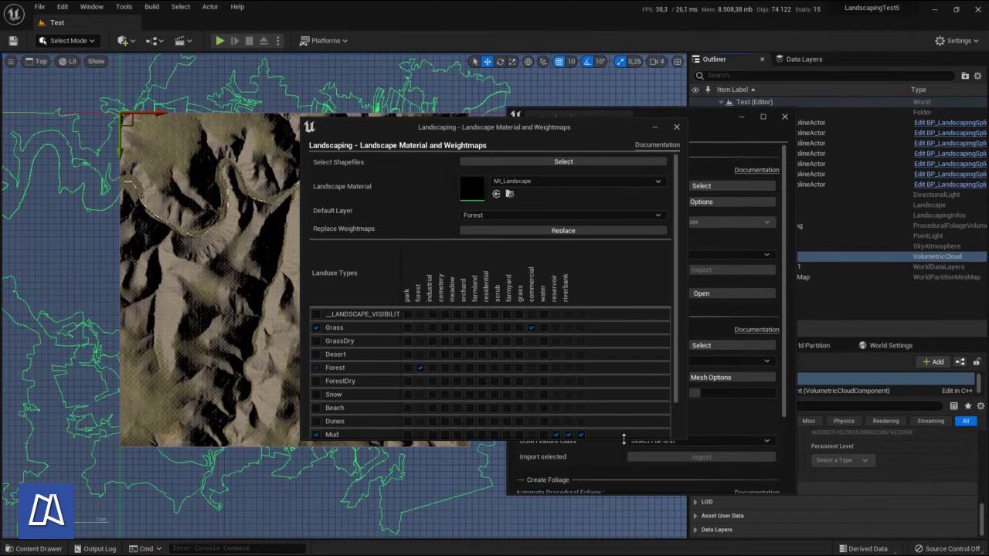
drag(624, 439, 622, 488)
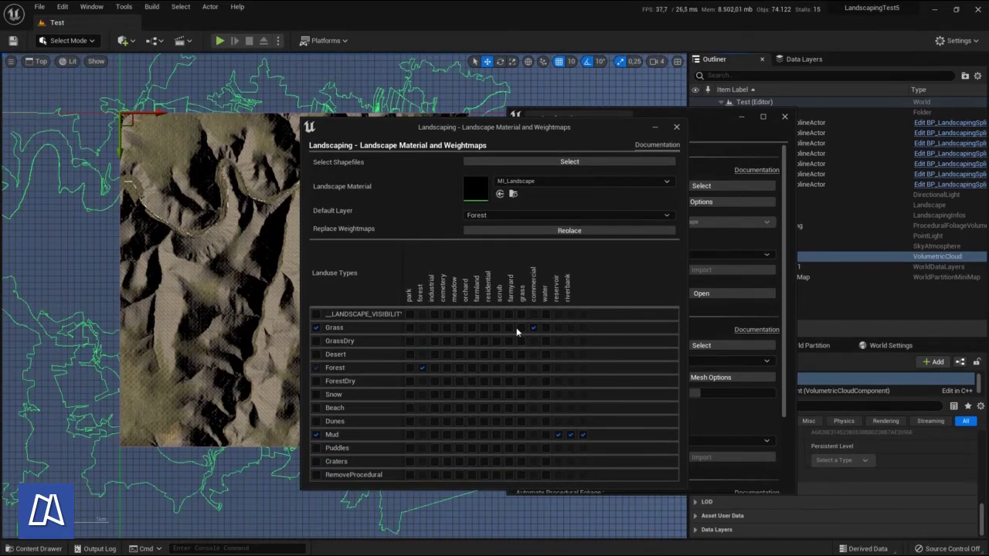
Move riverbank from the Mud layer to Puddles and map park areas to Grass
click(583, 434)
click(583, 449)
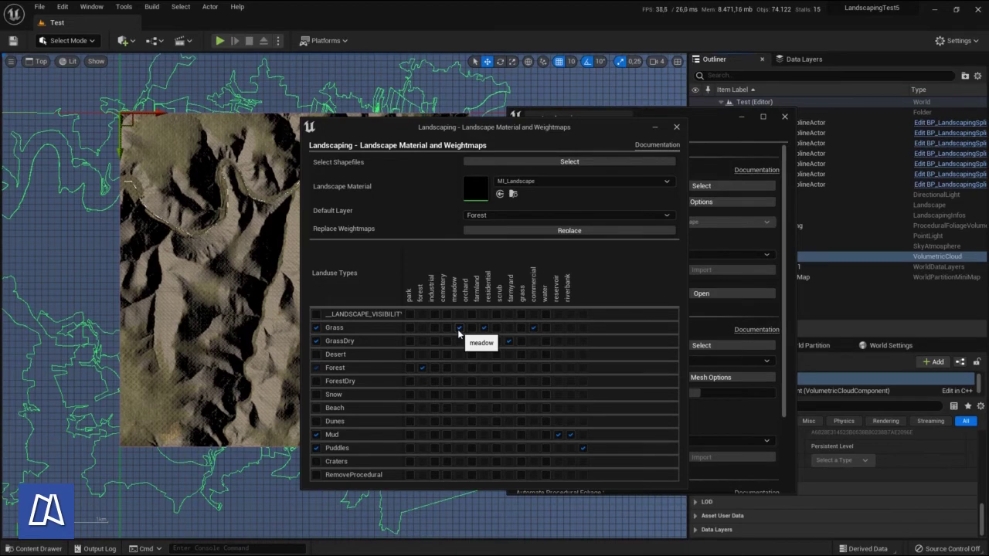
click(410, 329)
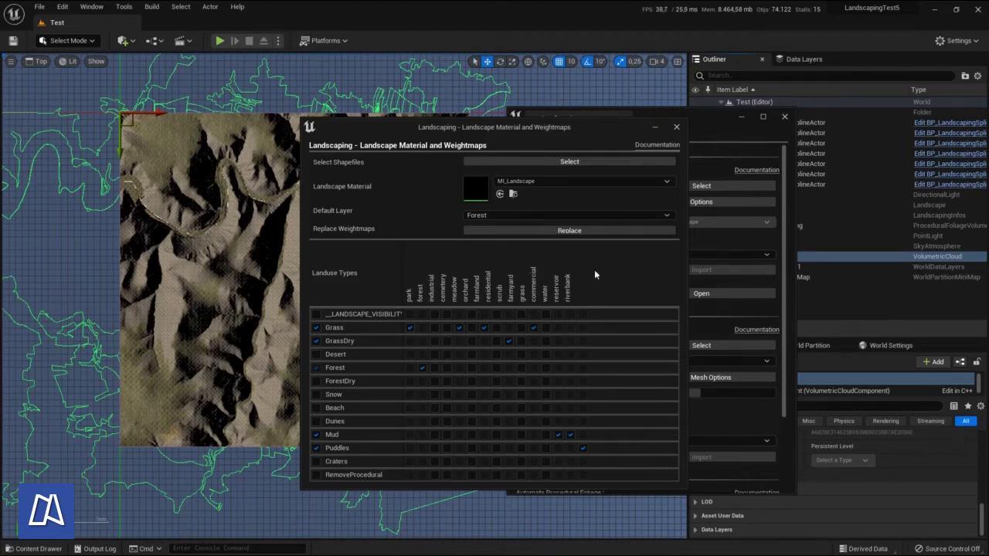
Replace the landscape weightmaps using the updated landuse-to-layer mapping
click(523, 233)
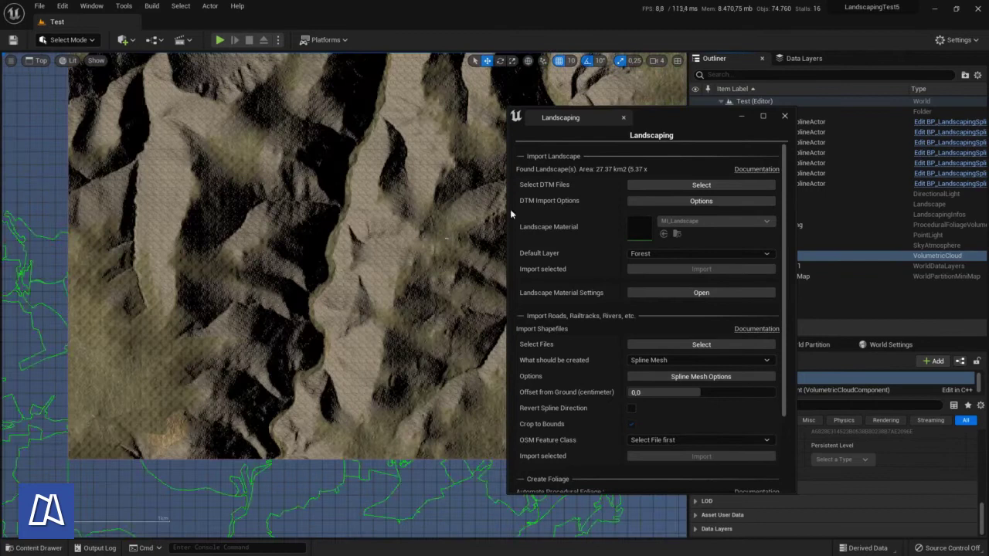
scroll(166, 414, up, 3)
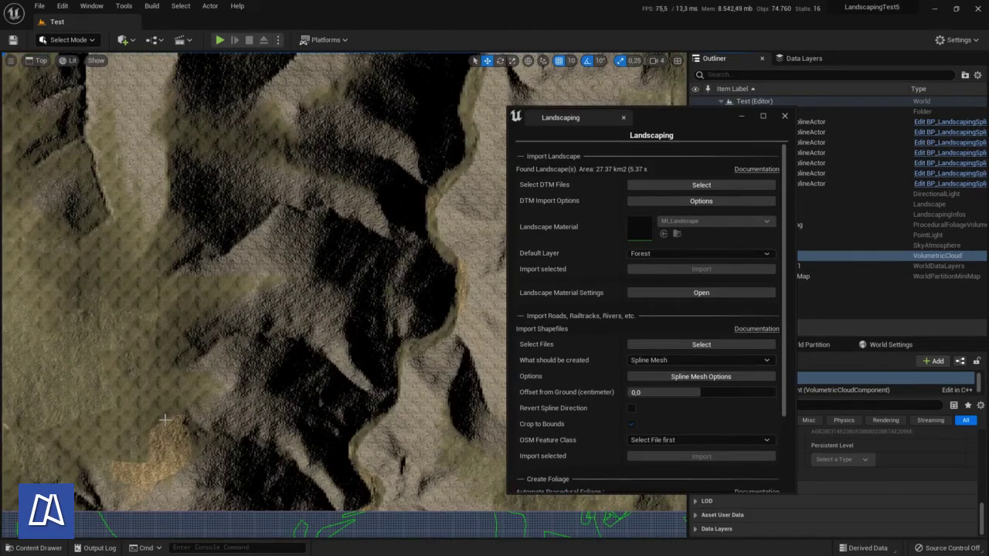
drag(593, 118, 467, 75)
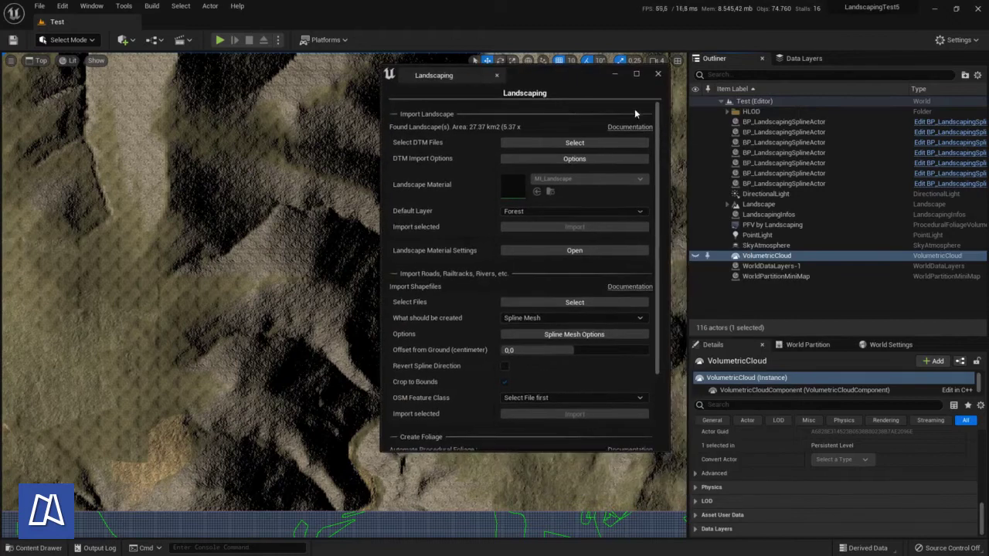
click(696, 204)
click(695, 204)
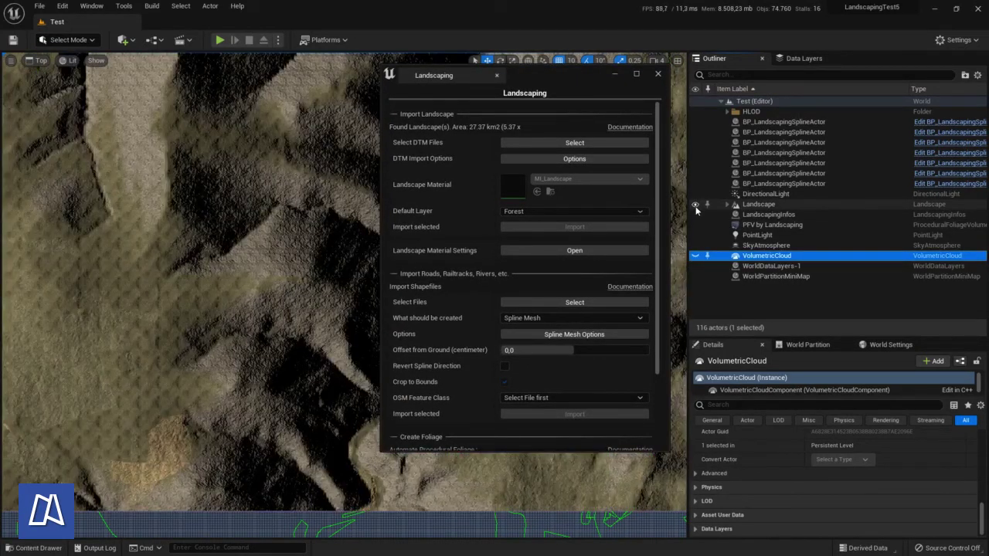
click(695, 205)
click(695, 206)
click(696, 205)
click(695, 206)
scroll(75, 401, up, 4)
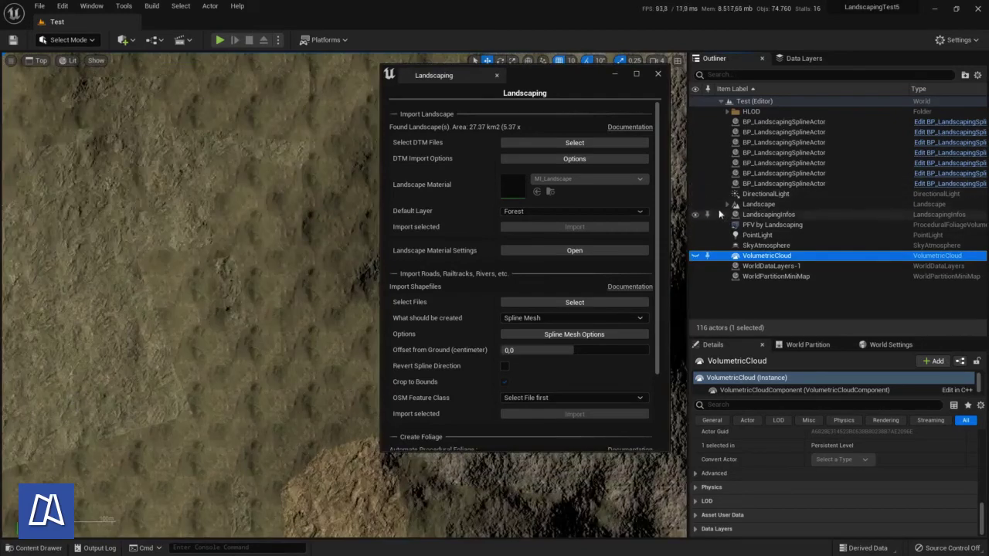
click(696, 204)
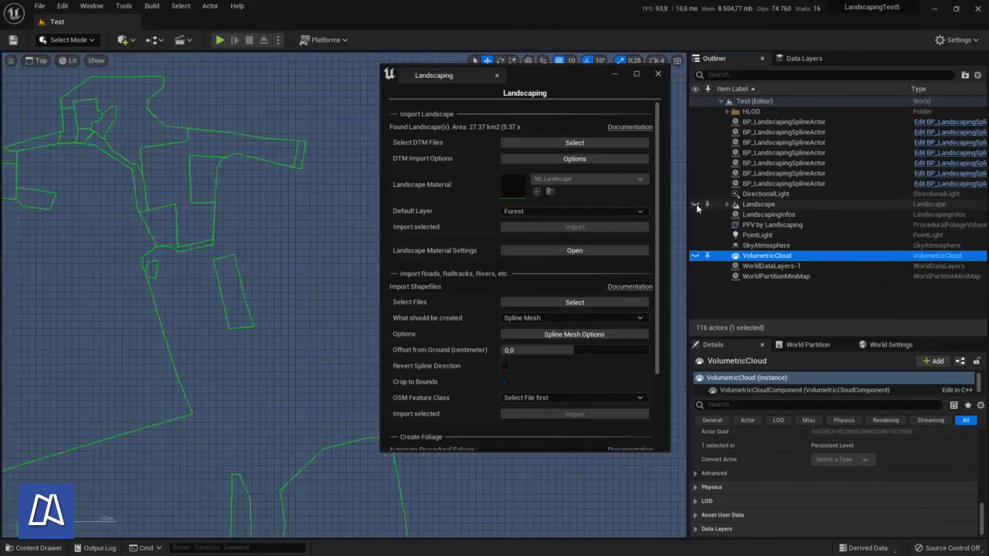
click(695, 204)
click(695, 205)
click(695, 205)
click(696, 204)
click(696, 204)
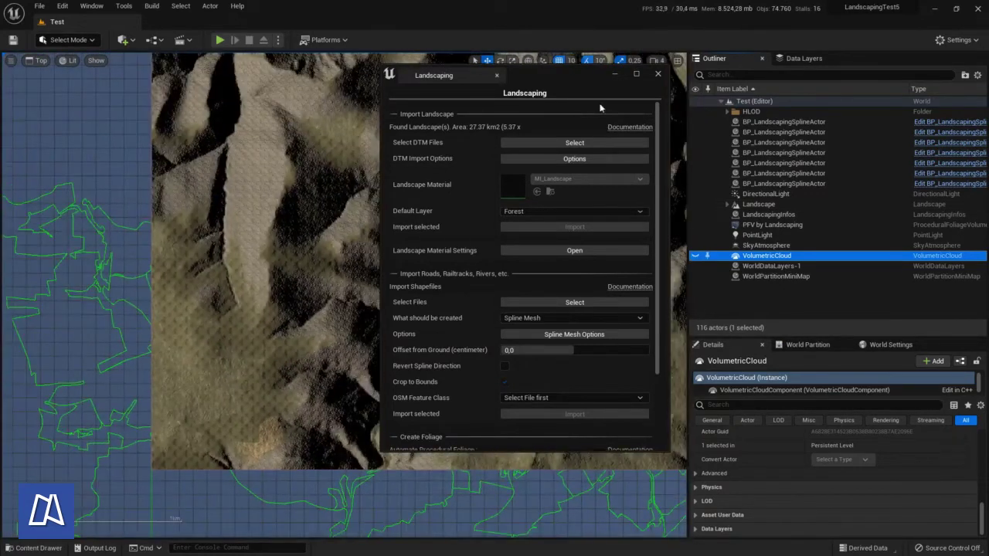
click(504, 118)
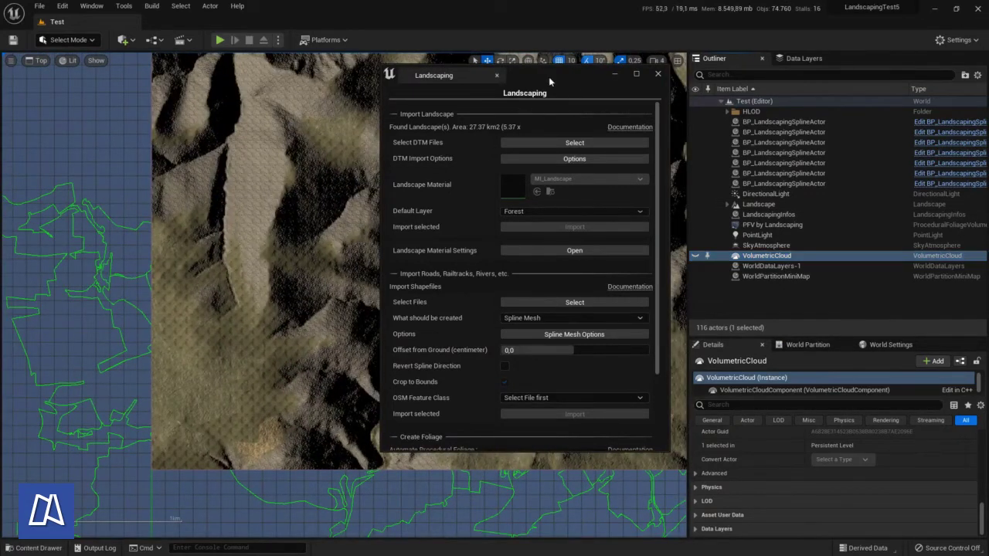
drag(548, 76, 427, 120)
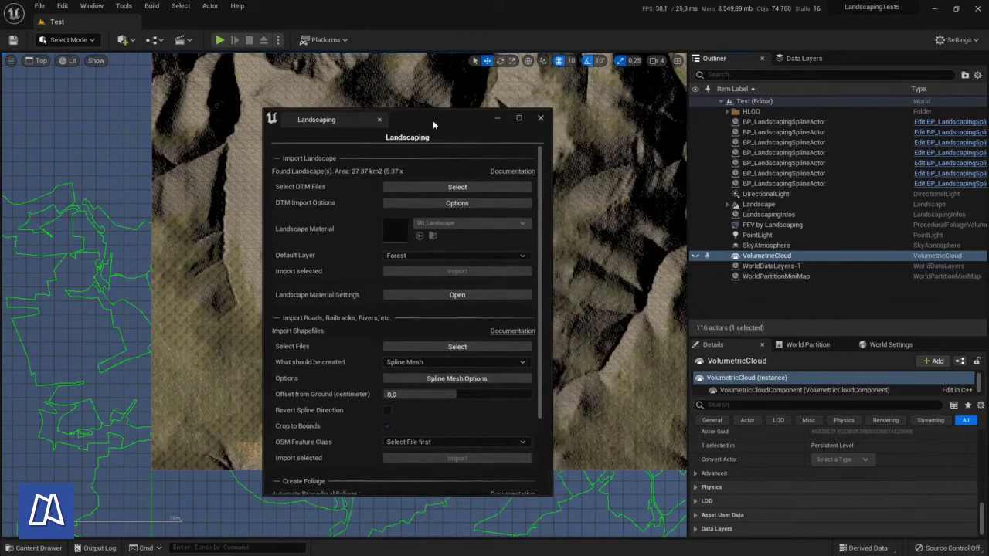
Remove the spruce foliage's Forest inclusion layer and add Mud as an exclusion layer
click(498, 119)
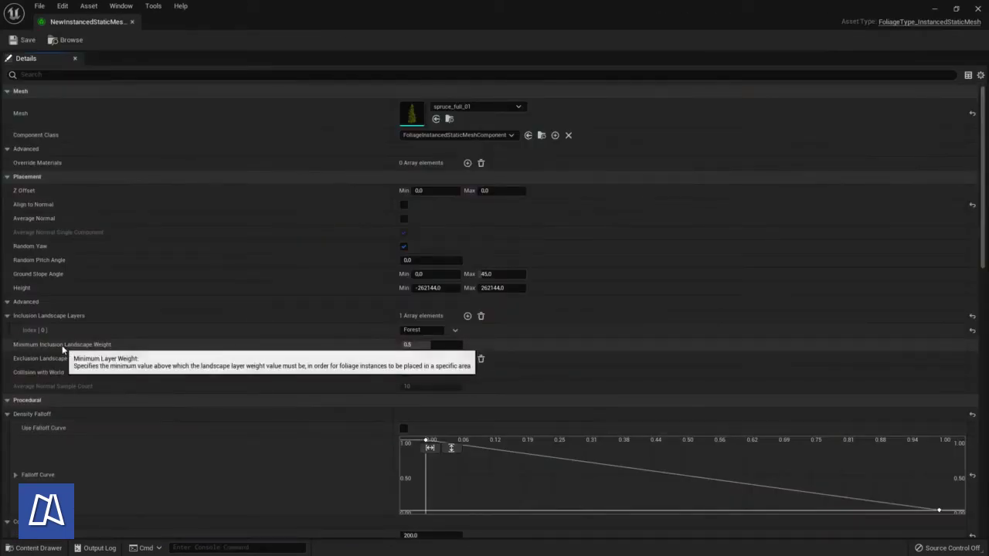
click(480, 316)
click(467, 329)
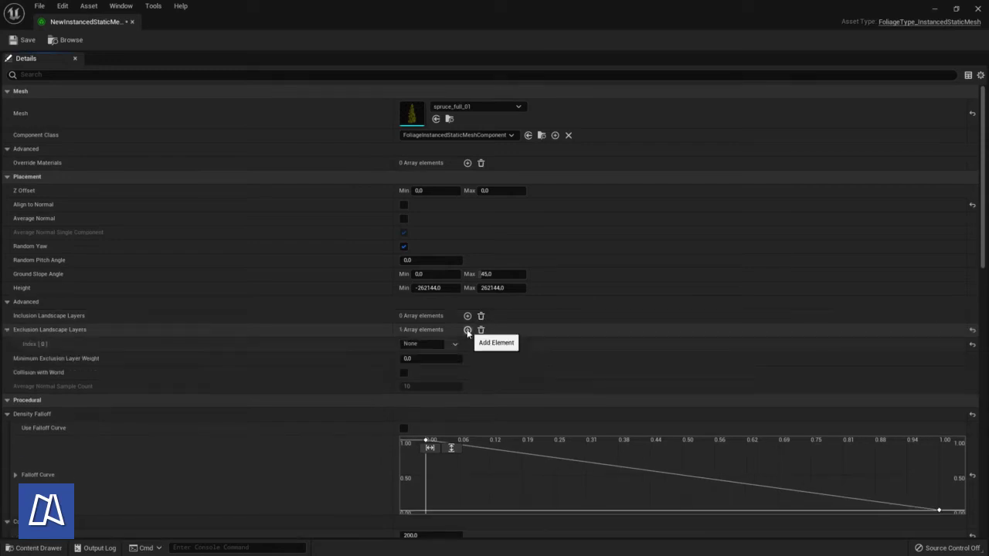
click(438, 344)
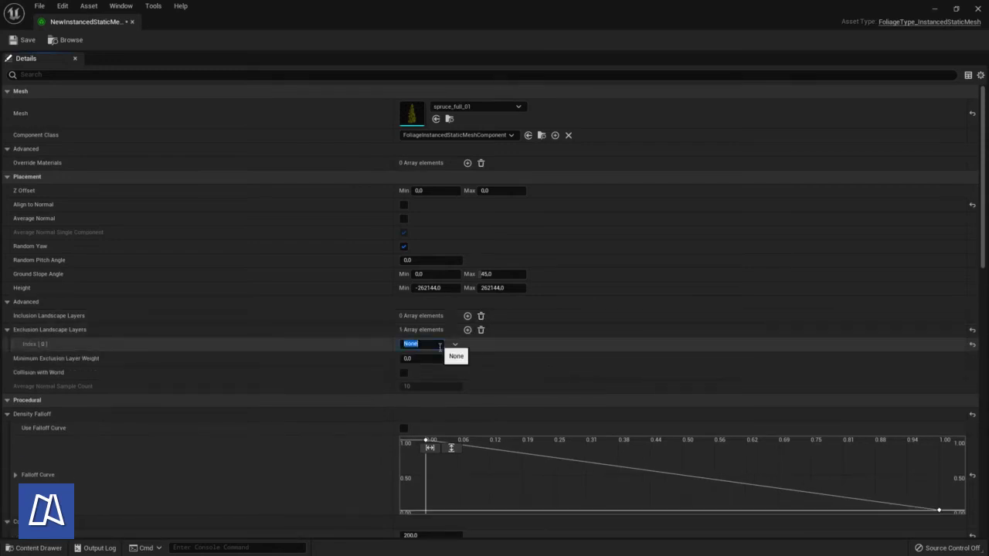
text(Mud)
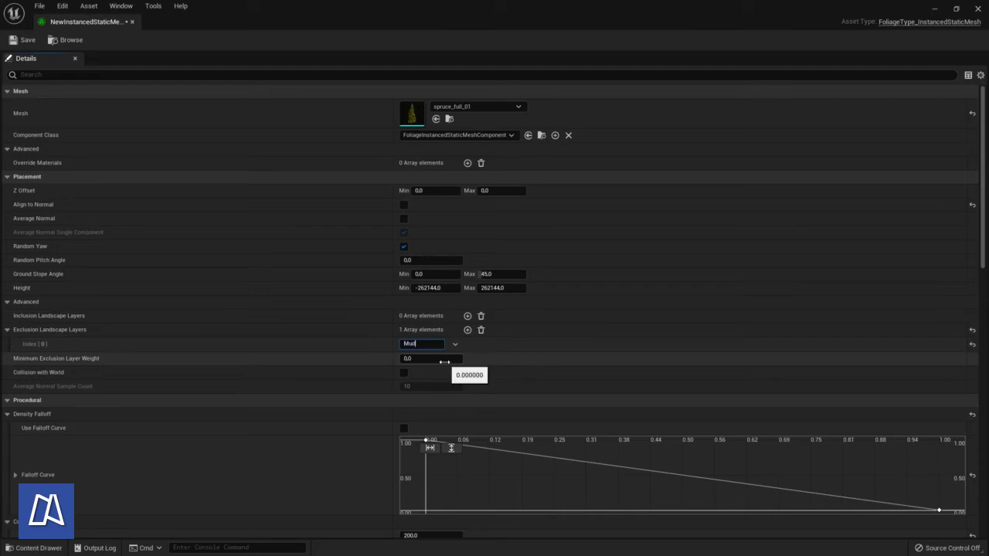
key(Return)
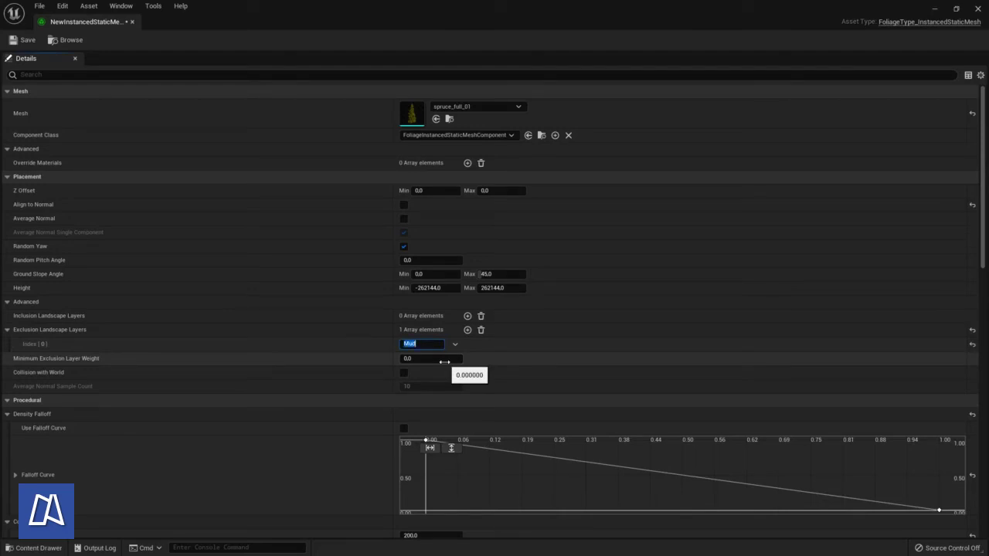
Add Grass and GrassDry as further exclusion landscape layers
click(467, 329)
double_click(431, 359)
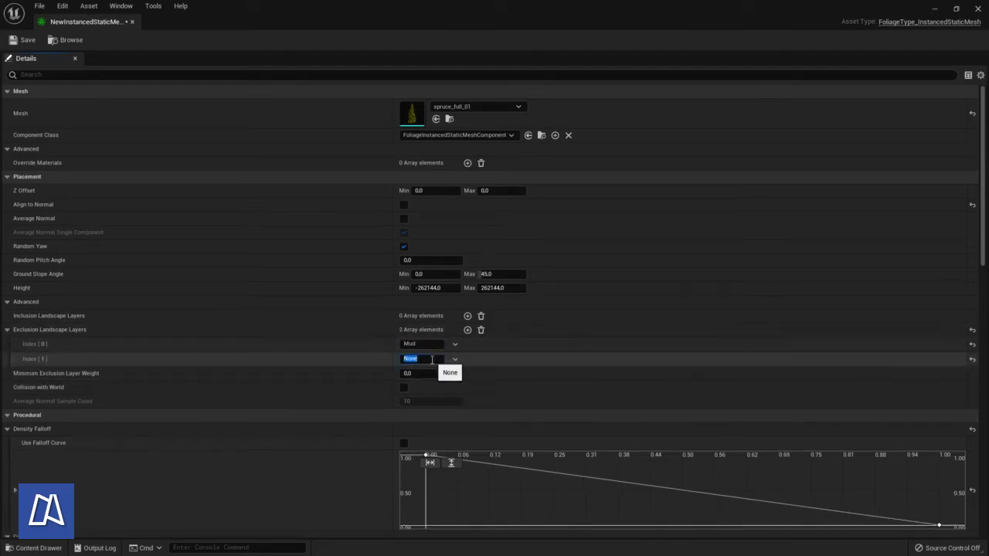
text(Grass)
key(Return)
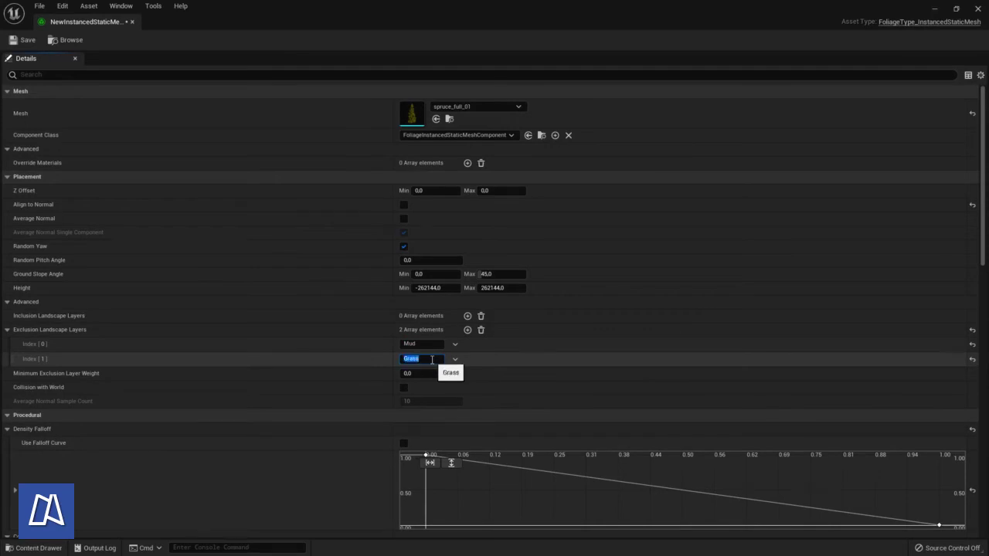
click(467, 330)
click(431, 374)
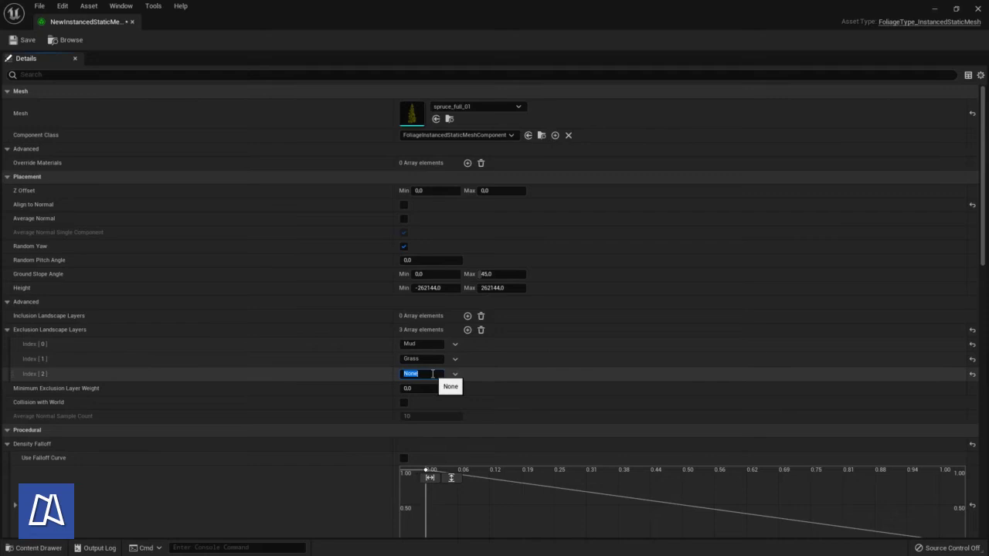
text(GrassDry)
key(Return)
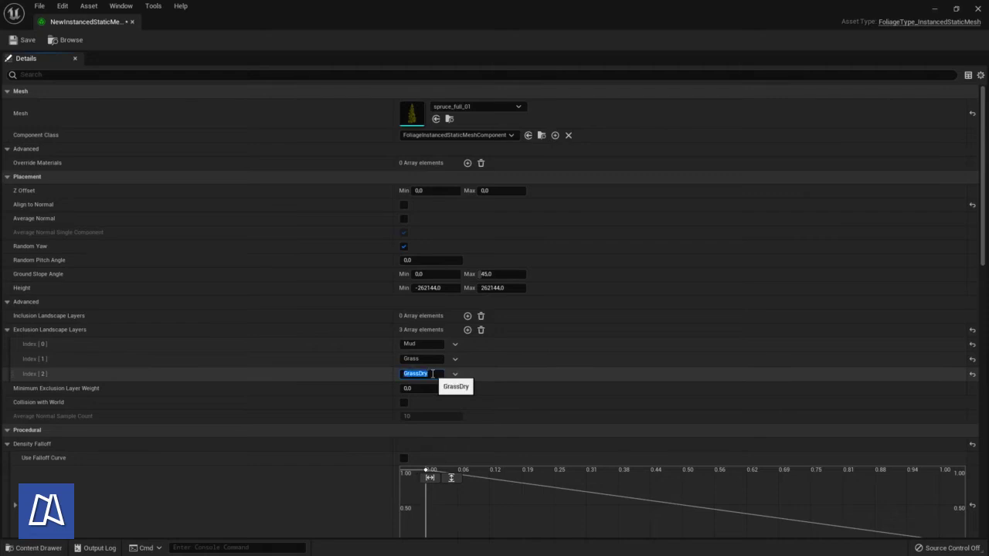
Add Puddles as an exclusion layer and set Minimum Exclusion Layer Weight to 0.2
click(467, 330)
click(427, 389)
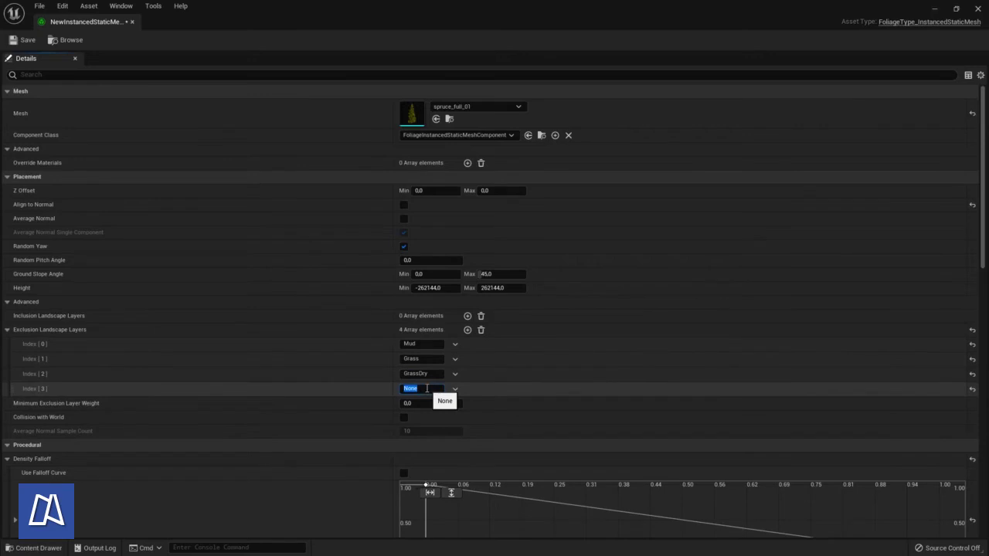
text(Puddles)
click(429, 404)
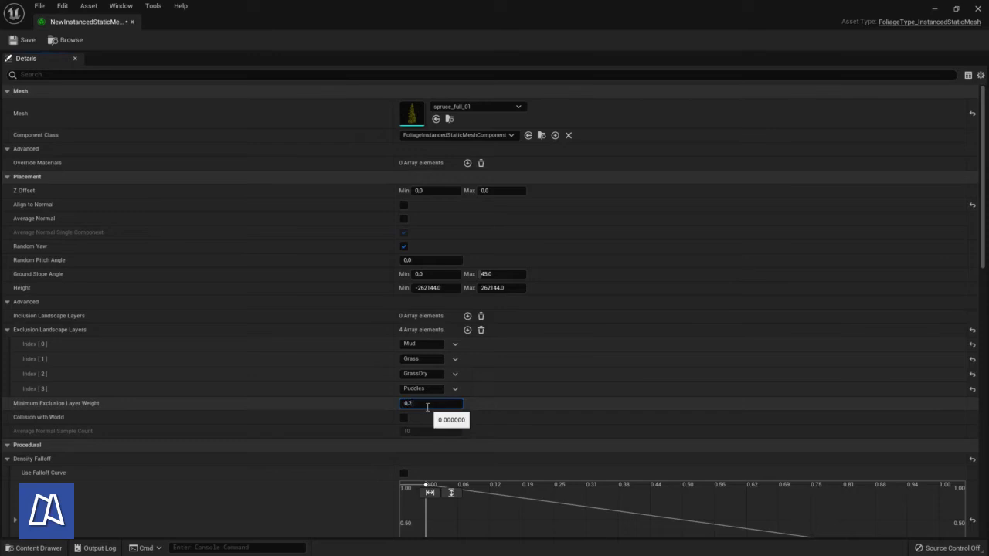
key(Return)
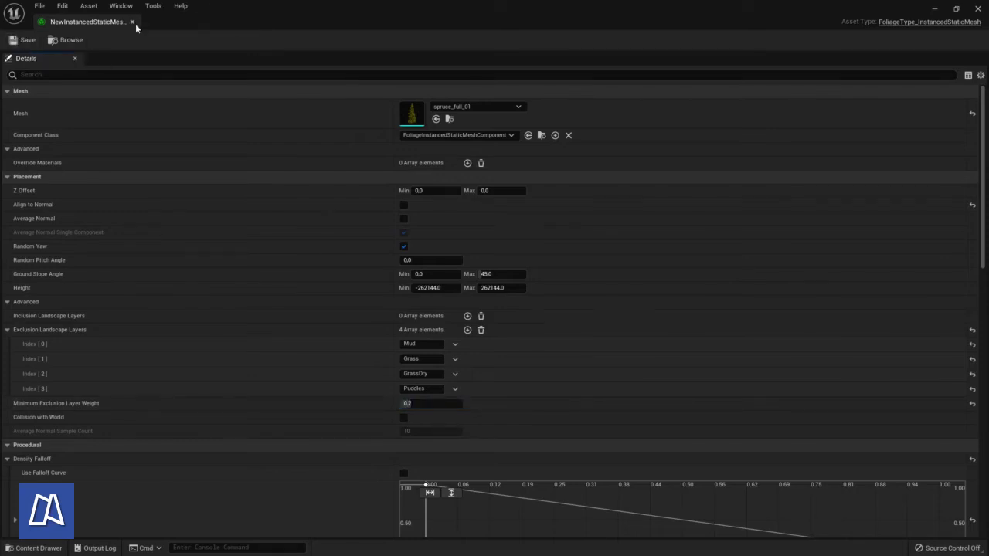
Close the foliage type editor, select the spruce foliage, and switch to Landscape mode
click(131, 25)
right_click(405, 329)
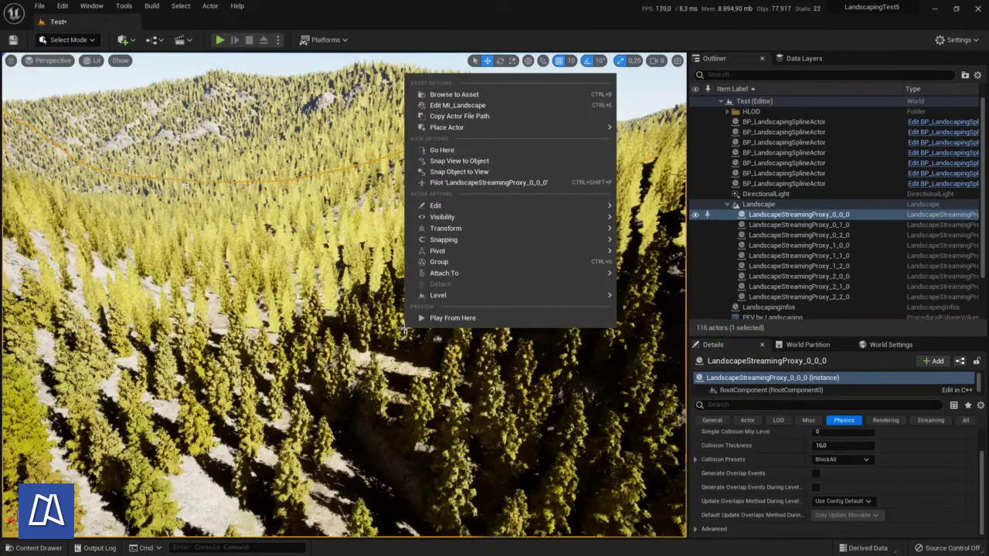
click(354, 337)
click(353, 337)
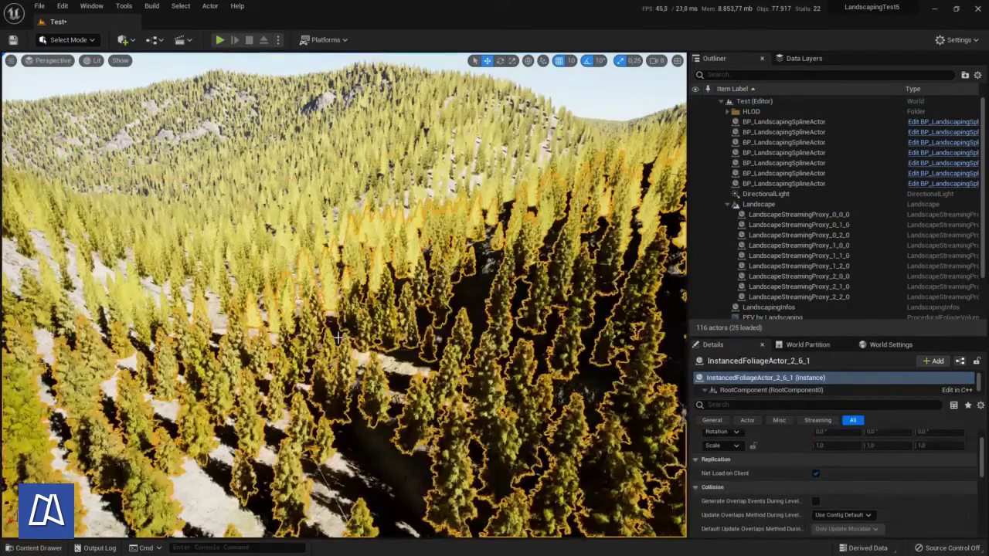
click(69, 40)
click(71, 70)
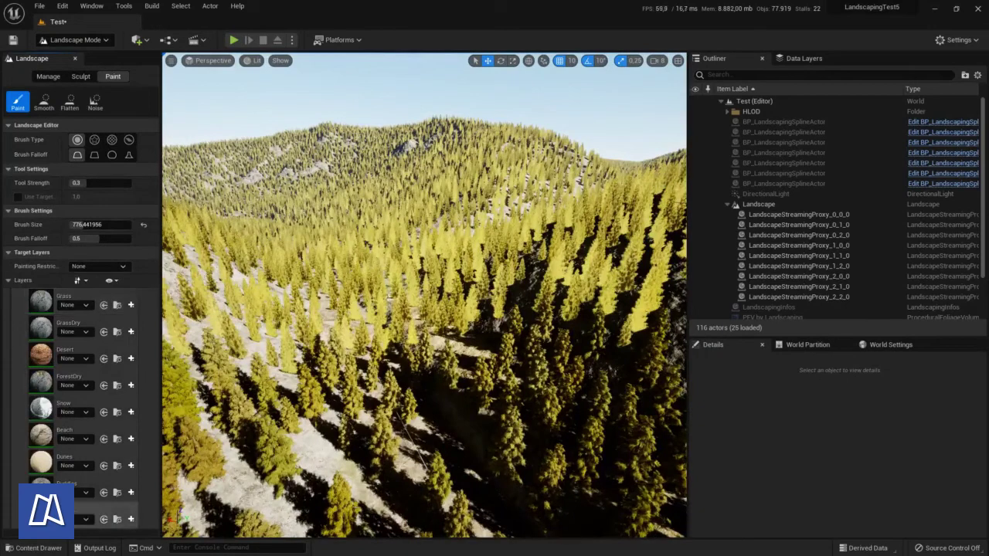
Assign Grass_LayerInfo and GrassDry_LayerInfo from Test_sharedassets to the Grass and GrassDry layers
click(35, 548)
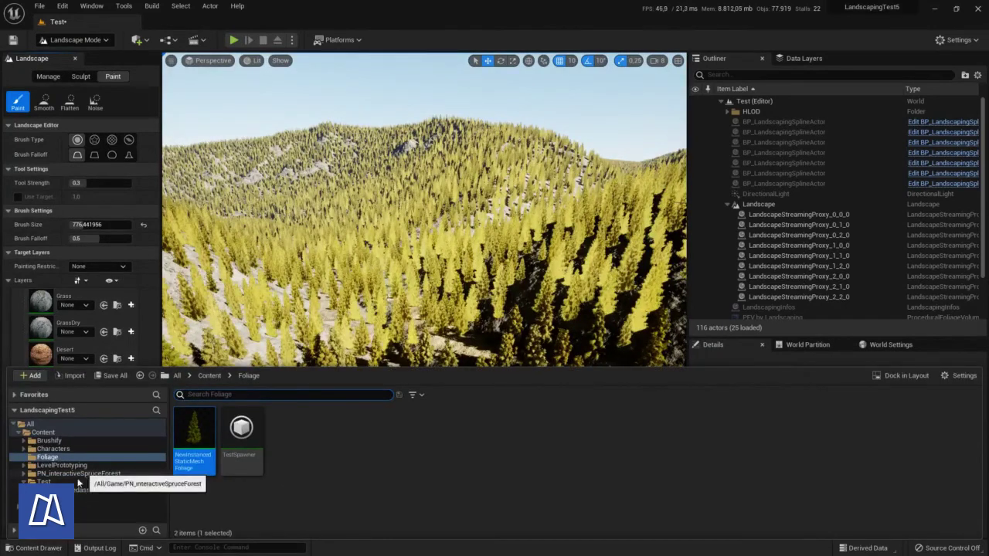
click(77, 490)
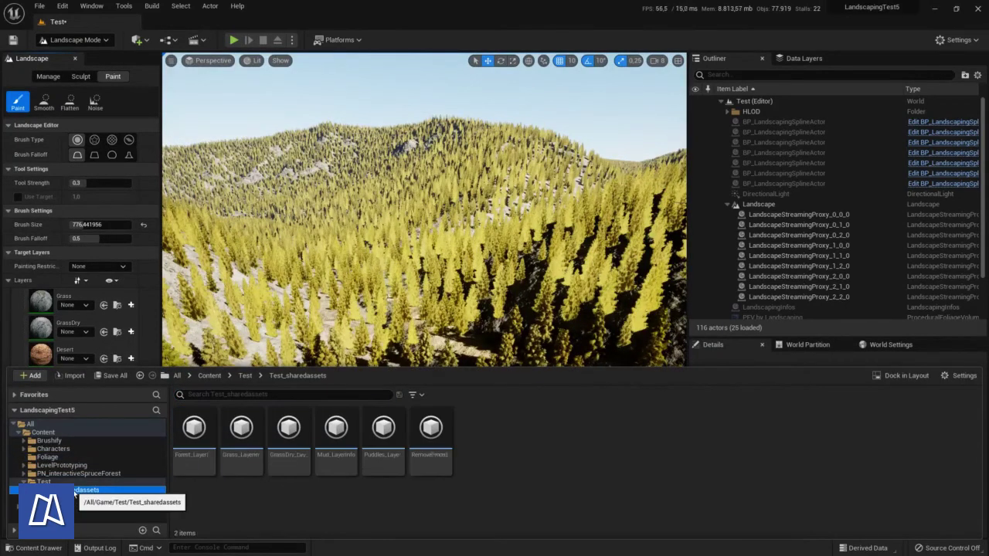
click(186, 439)
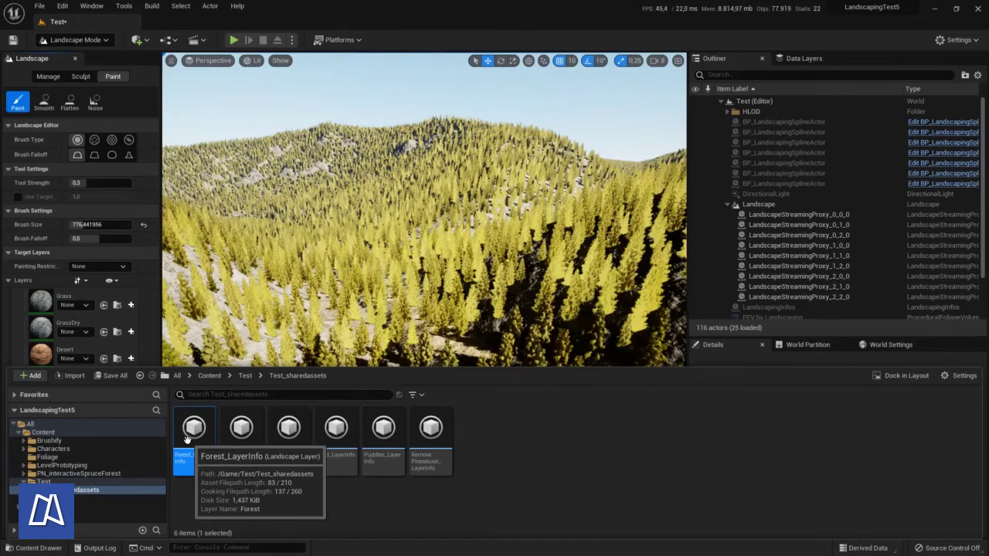
click(241, 444)
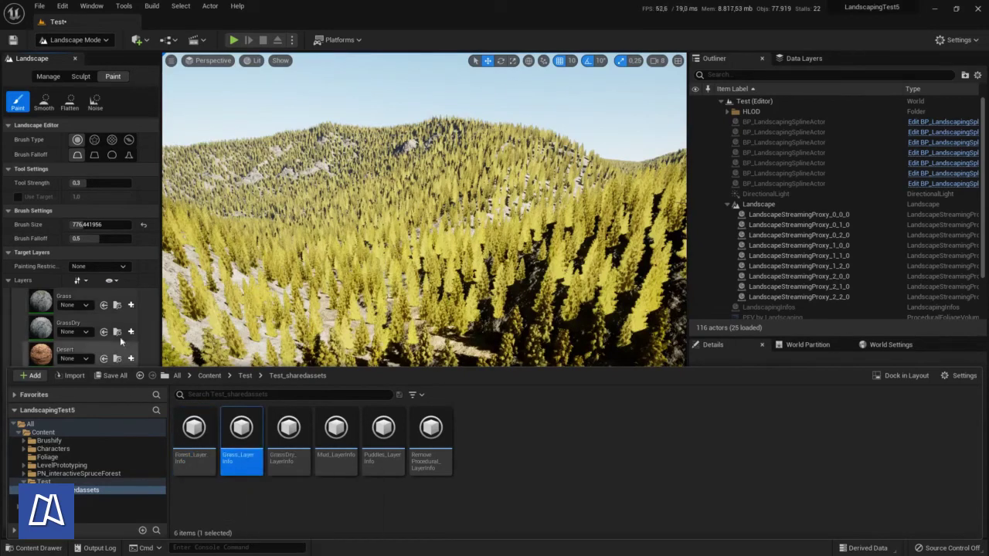
click(103, 305)
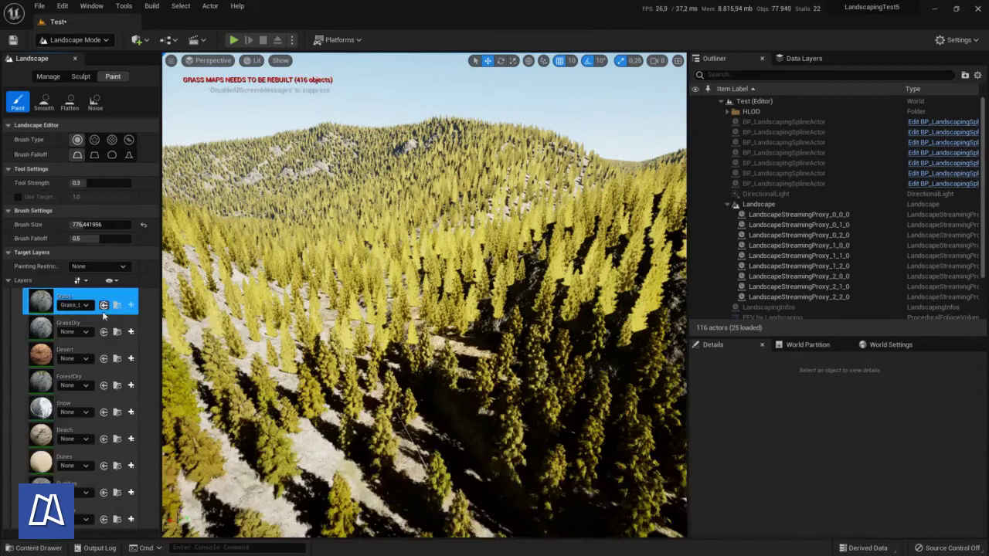
click(31, 548)
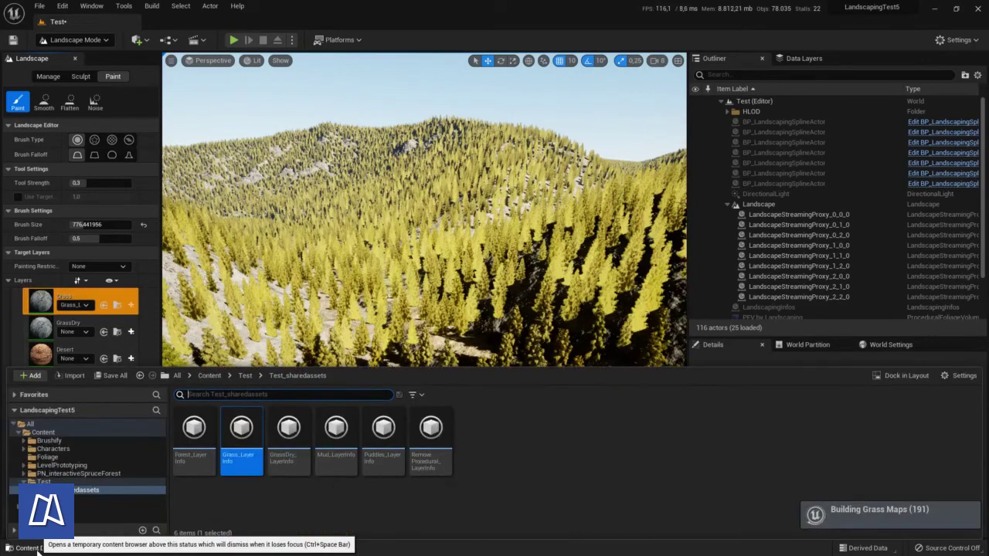
click(290, 441)
click(104, 332)
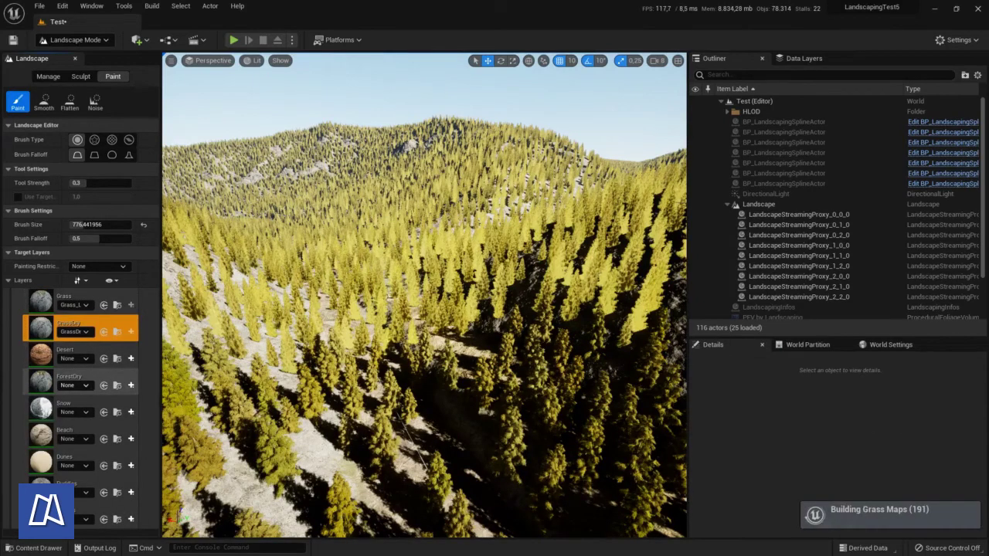
Assign Puddles_LayerInfo to the Puddles paint layer
click(35, 548)
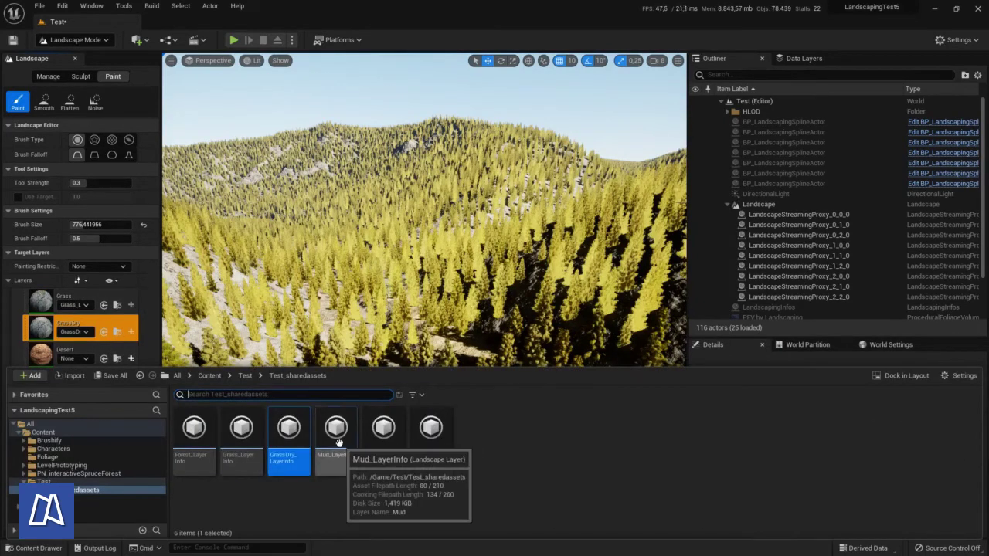
click(46, 548)
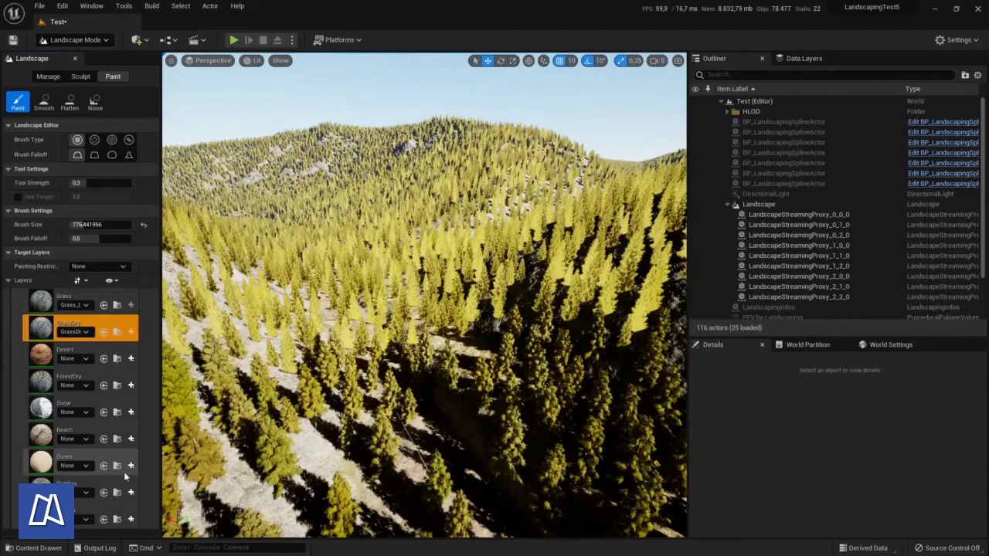
click(44, 548)
click(383, 434)
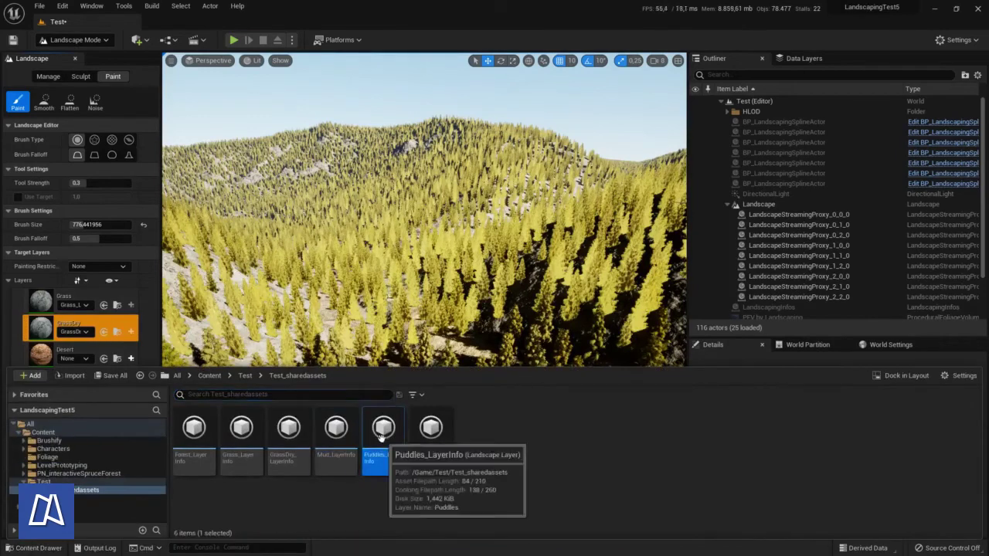
click(41, 548)
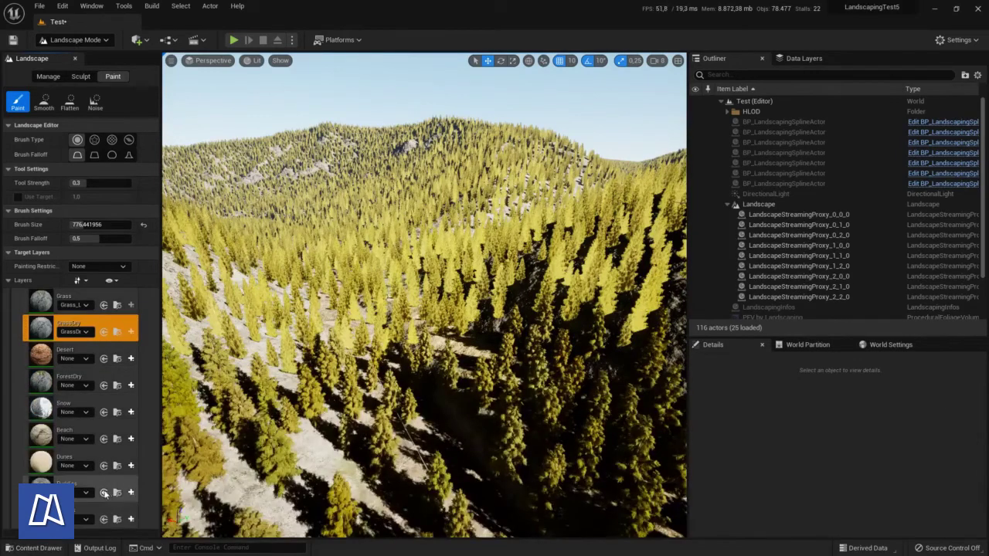
click(104, 492)
Save the Test map and return the editor to Select mode
click(44, 548)
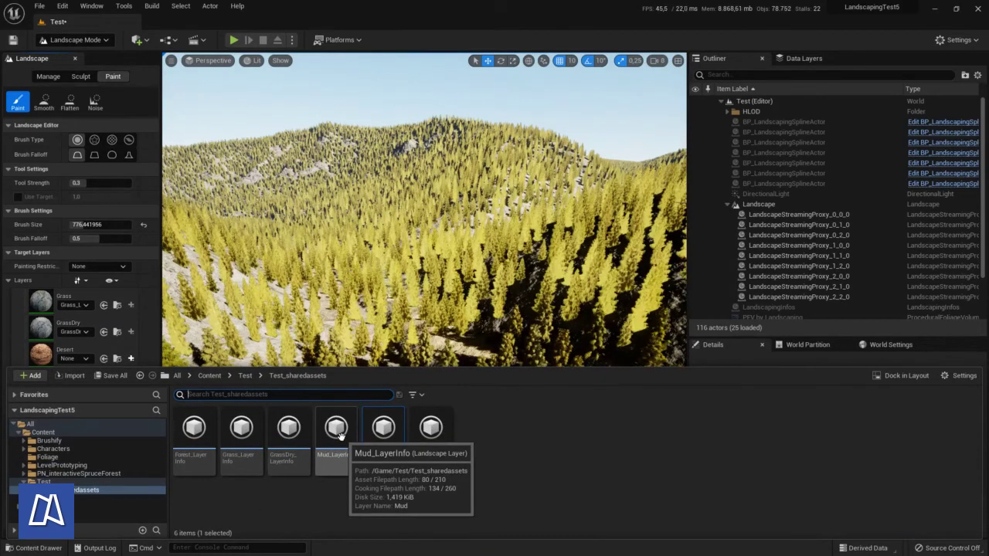
click(39, 547)
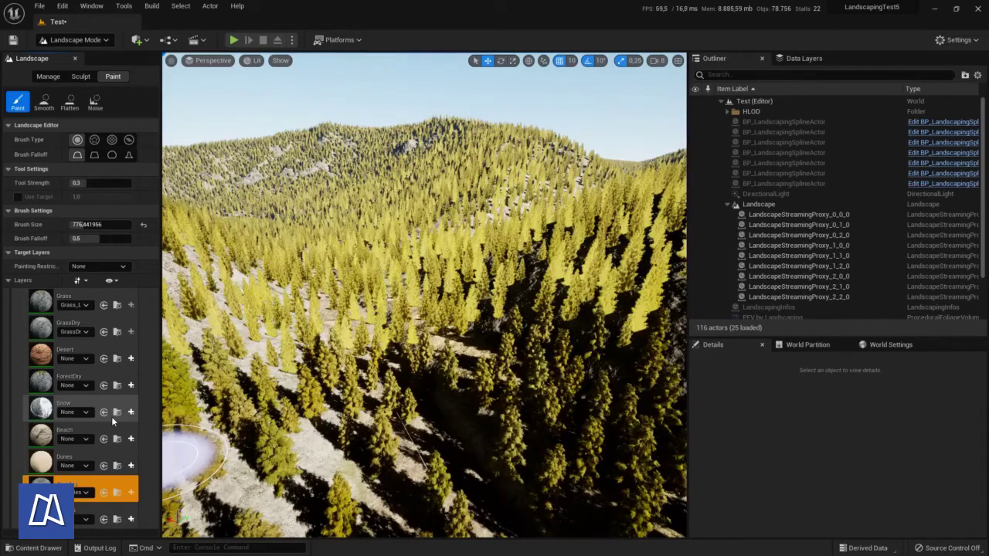
click(13, 40)
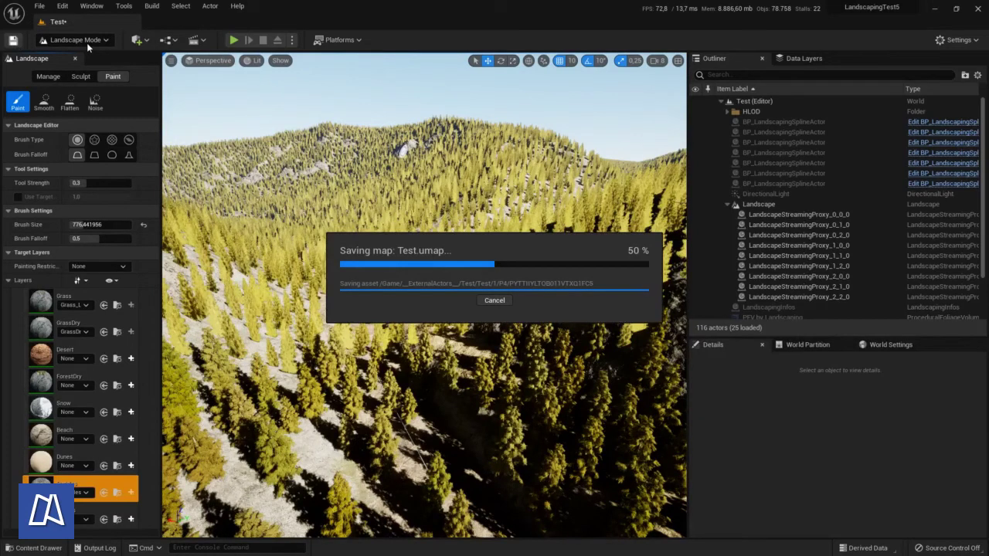
click(86, 42)
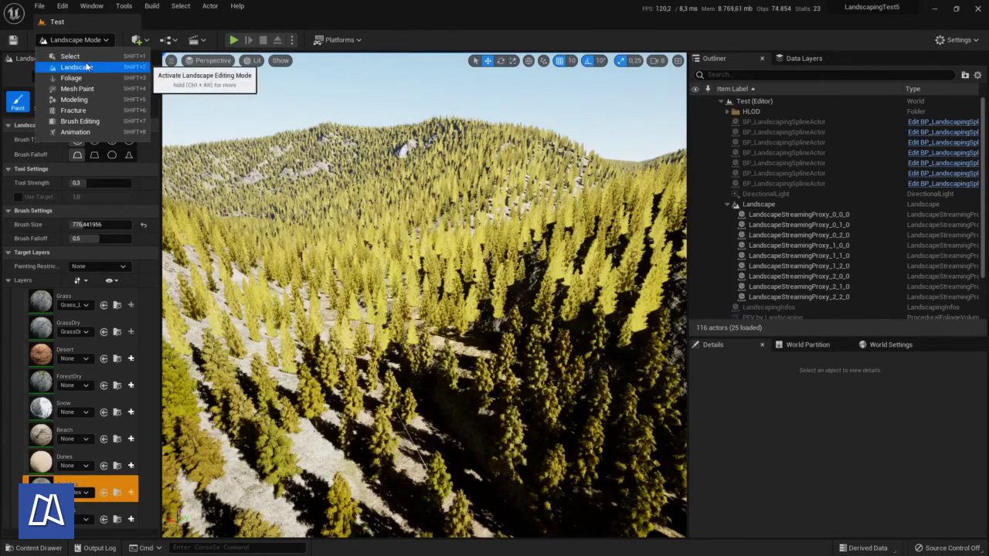
click(70, 55)
Select the PFV by Landscaping volume and scroll its Details down to Resimulate
click(776, 317)
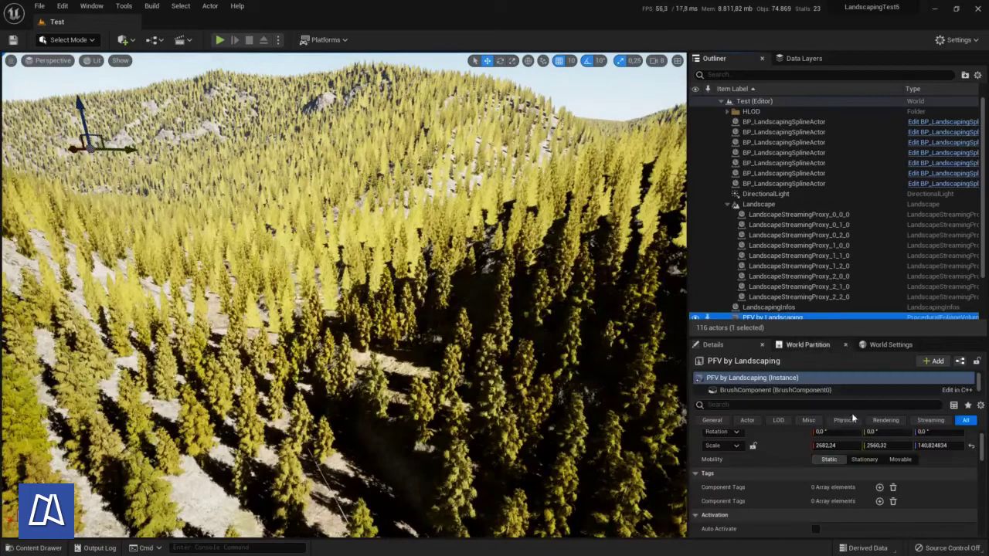
scroll(774, 472, down, 5)
scroll(777, 466, down, 6)
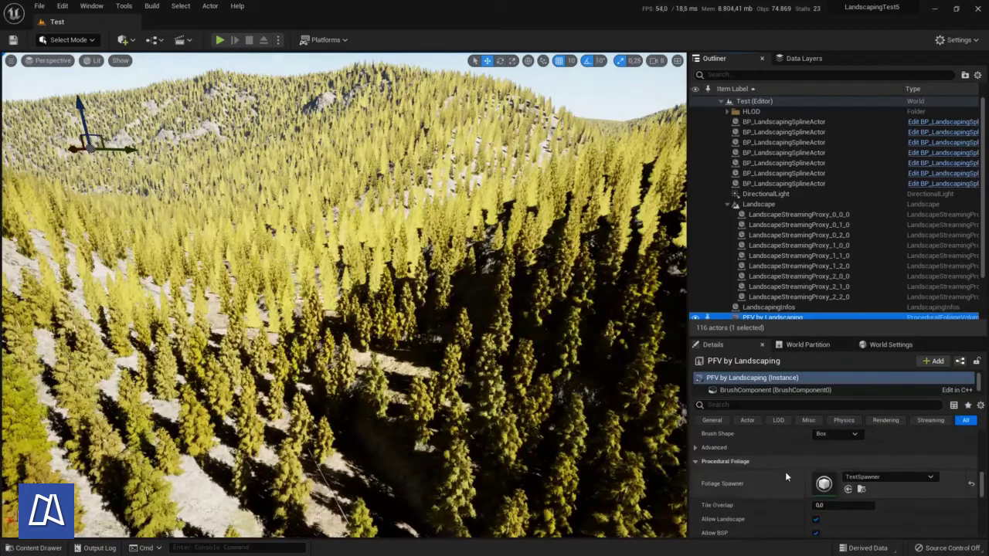
scroll(785, 471, down, 2)
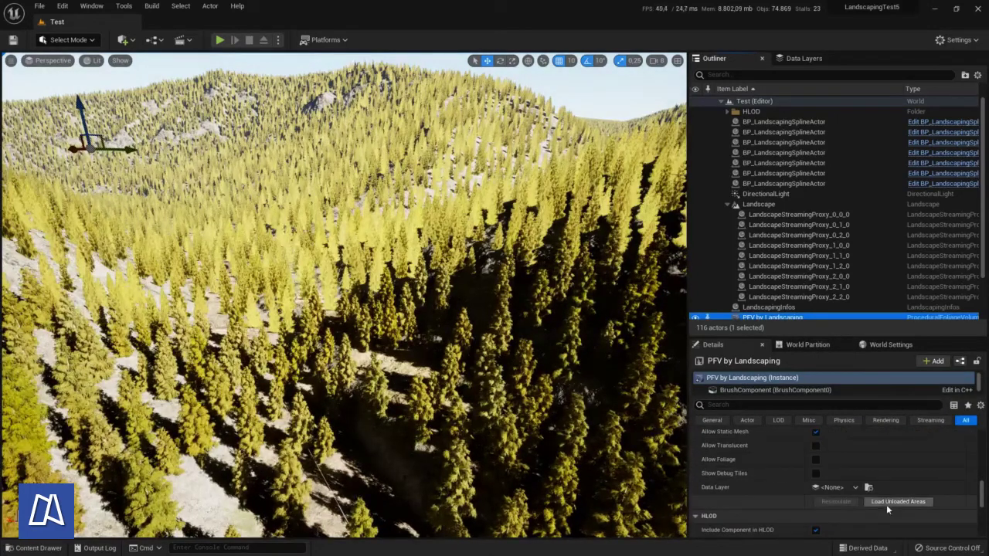